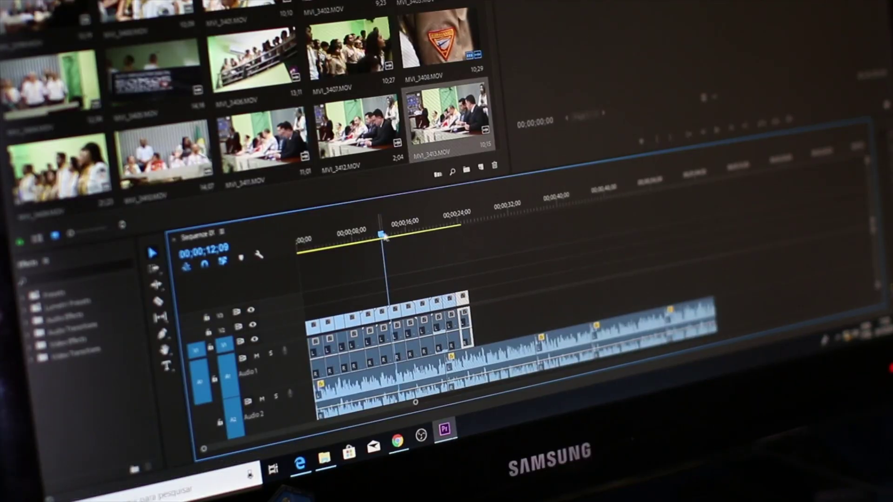
# - Scrub the playhead, then open and close the Topic, Keyword and Question Speaker filters unapplied
pyautogui.moveTo(382, 236); pyautogui.dragTo(440, 239)
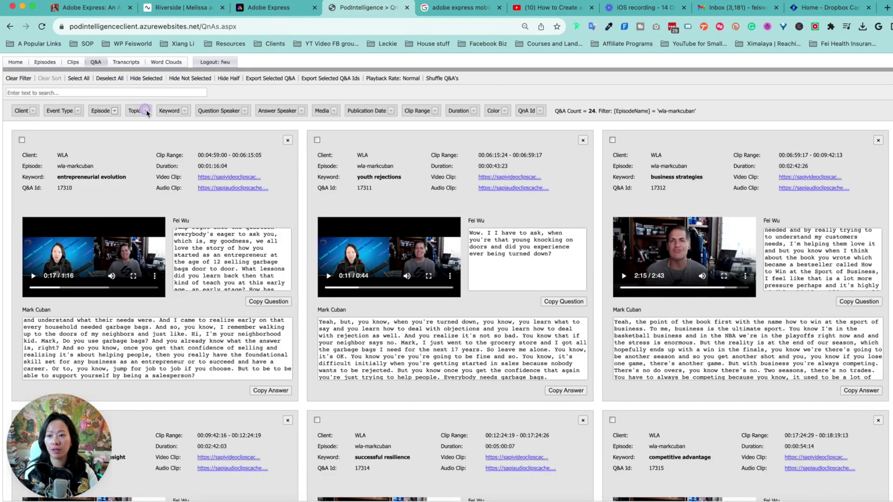
pyautogui.click(146, 111)
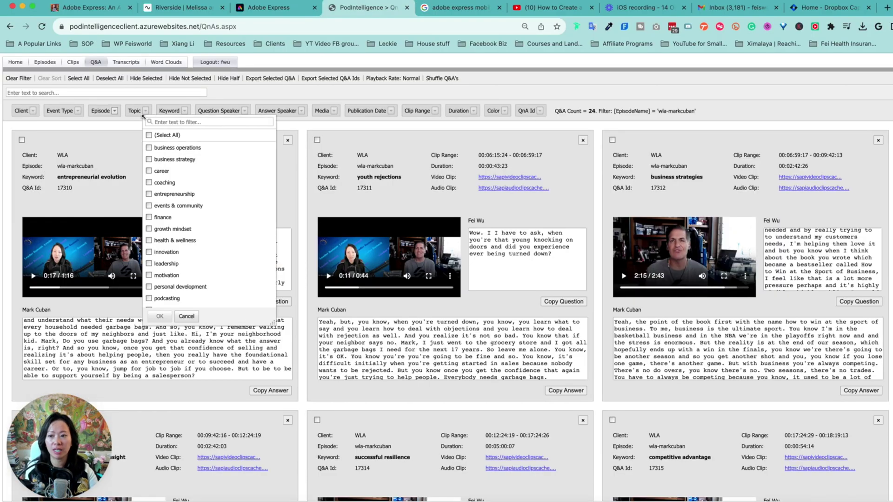
pyautogui.click(185, 110)
pyautogui.click(185, 110)
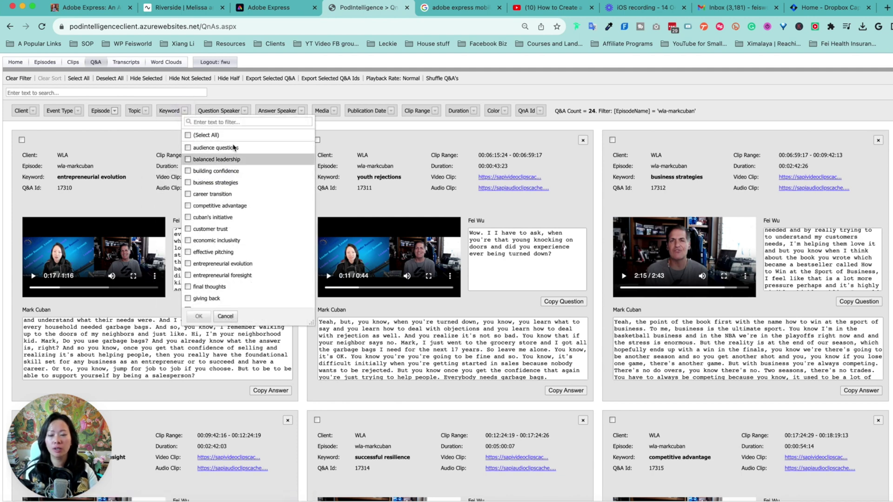
pyautogui.click(245, 111)
pyautogui.click(245, 111)
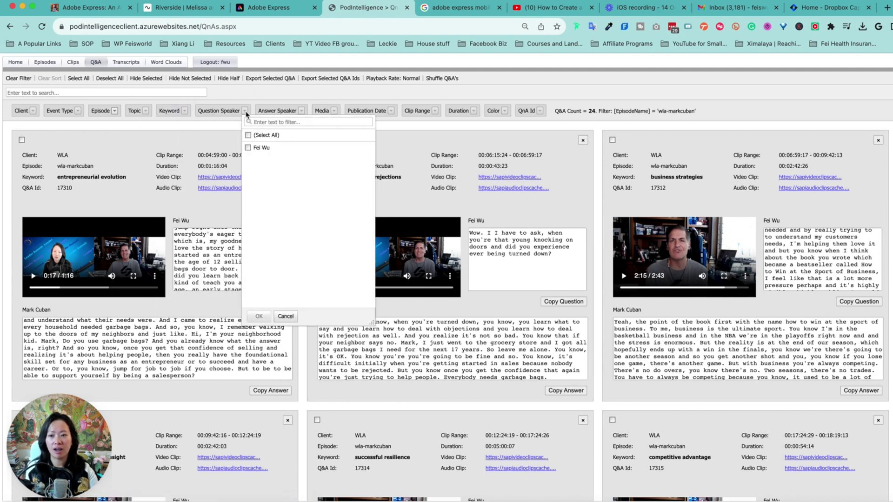
pyautogui.click(290, 99)
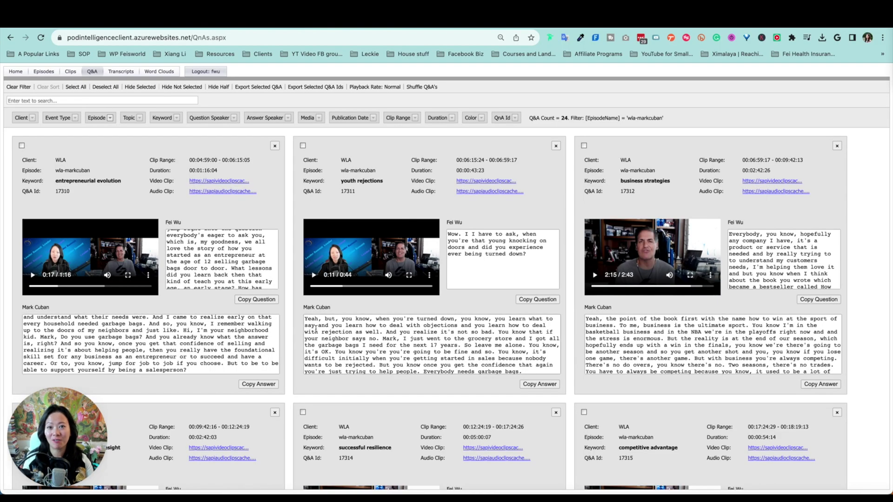
# - Recheck the Topic and Speaker filters unapplied, then select the entrepreneurial evolution Q&A card (17310)
pyautogui.scroll(-2, 783, 240)
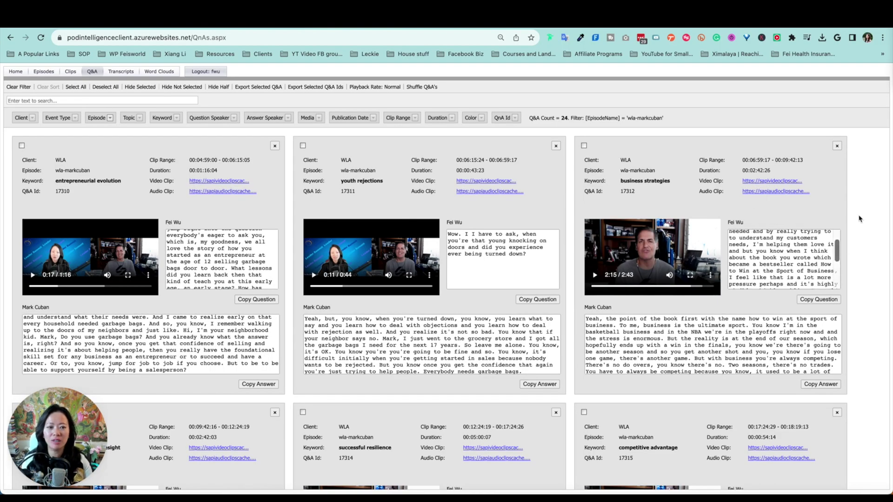
pyautogui.scroll(-1, 860, 219)
pyautogui.scroll(1, 111, 101)
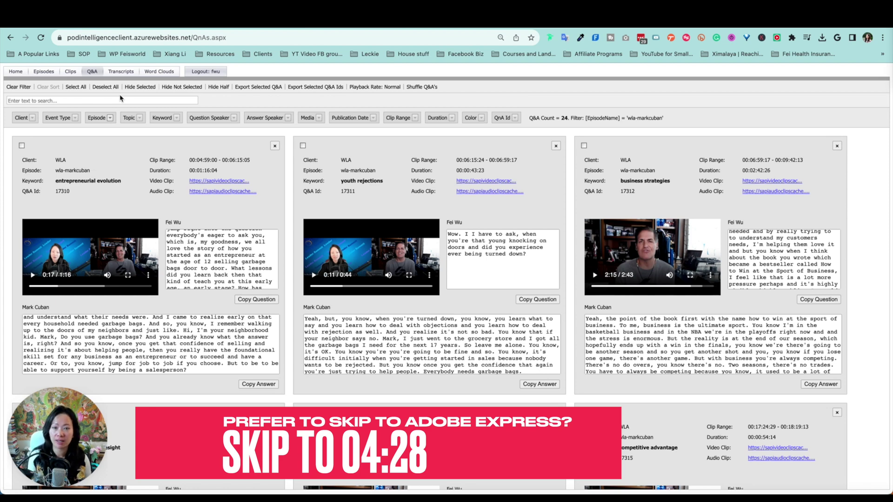
pyautogui.click(139, 118)
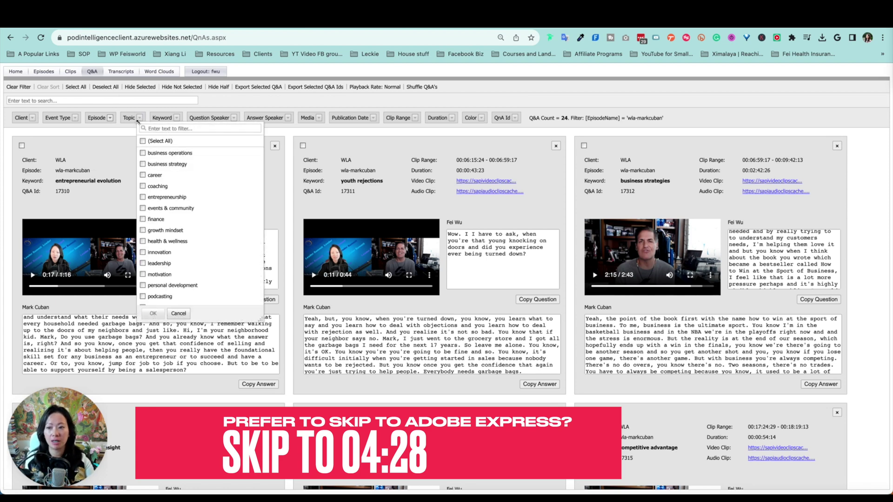
pyautogui.click(180, 120)
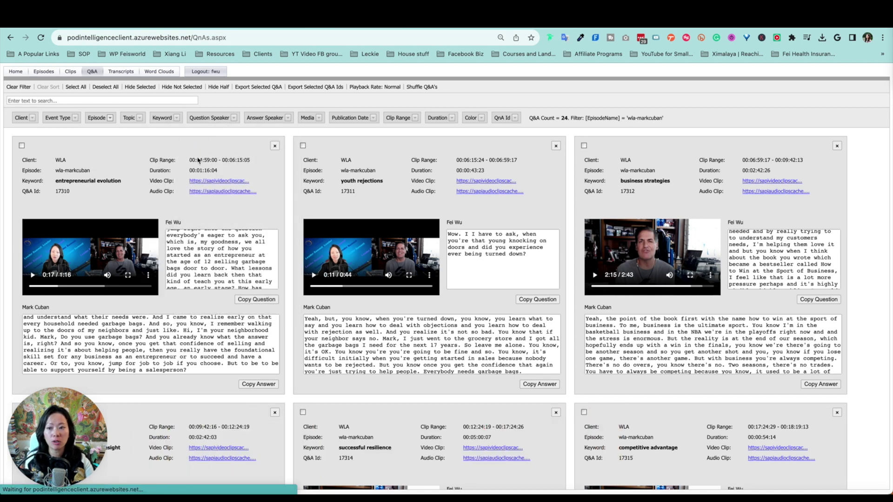
pyautogui.click(234, 118)
pyautogui.click(277, 106)
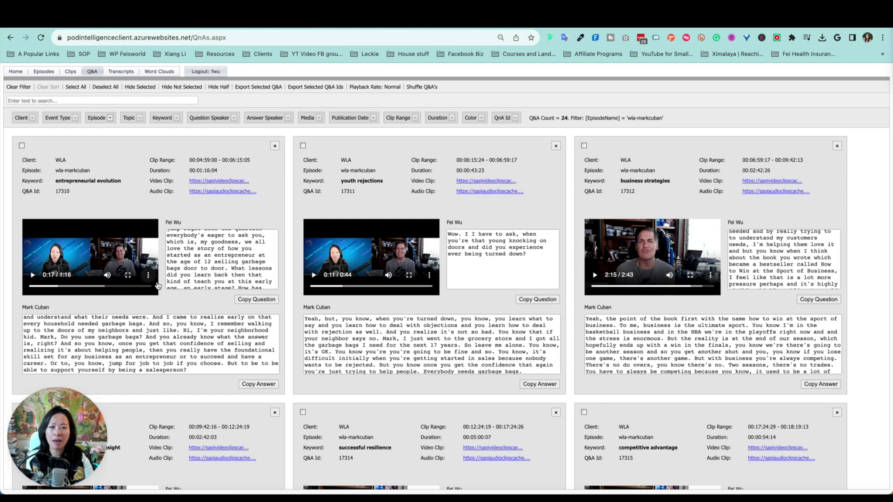
pyautogui.click(281, 212)
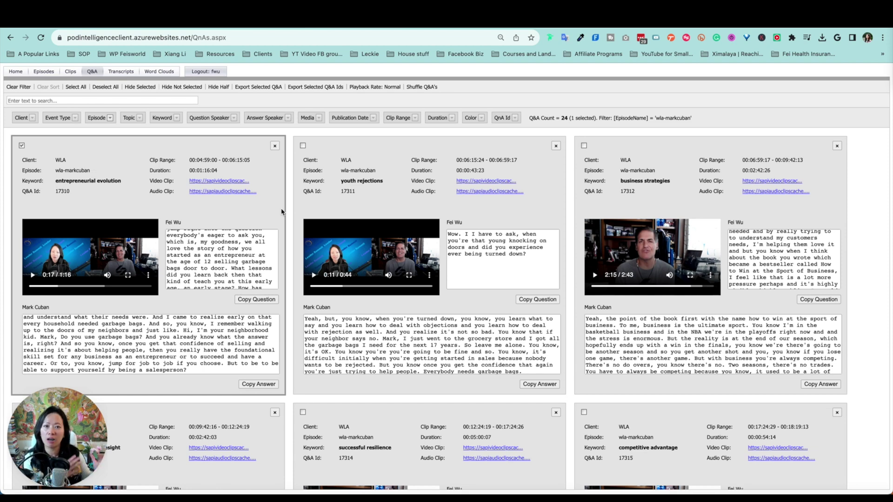
# - Read the first card's question and answer, then download its video clip as an MP4
pyautogui.scroll(2, 246, 272)
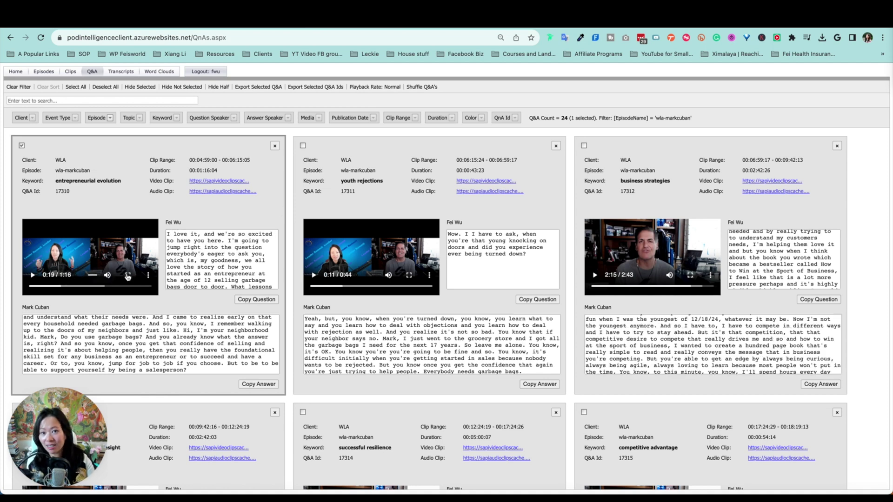
pyautogui.click(214, 267)
pyautogui.scroll(-3, 219, 265)
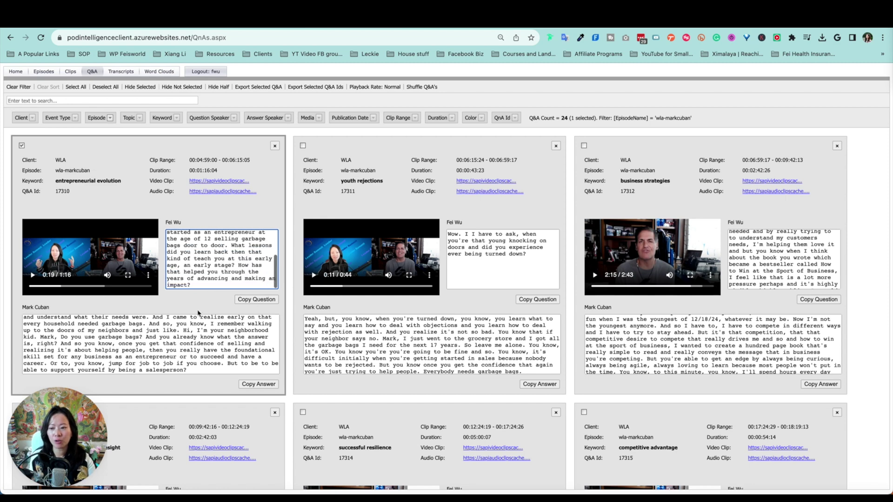
pyautogui.click(163, 331)
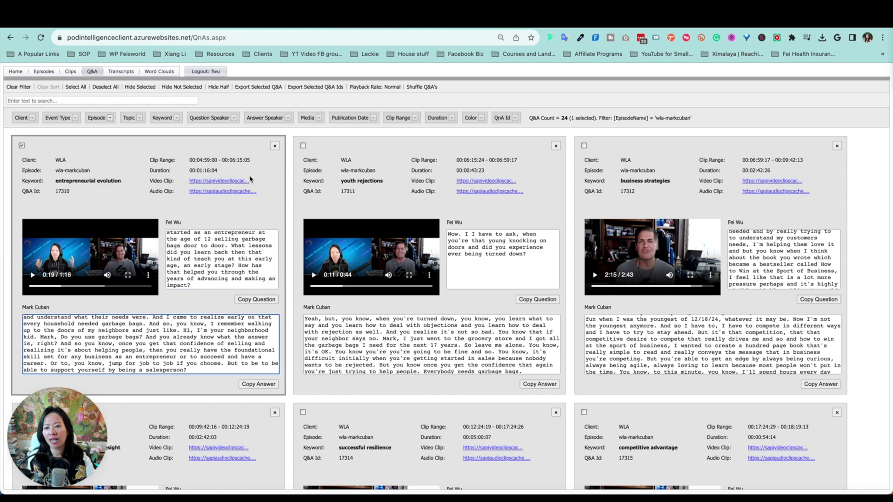
pyautogui.click(201, 182)
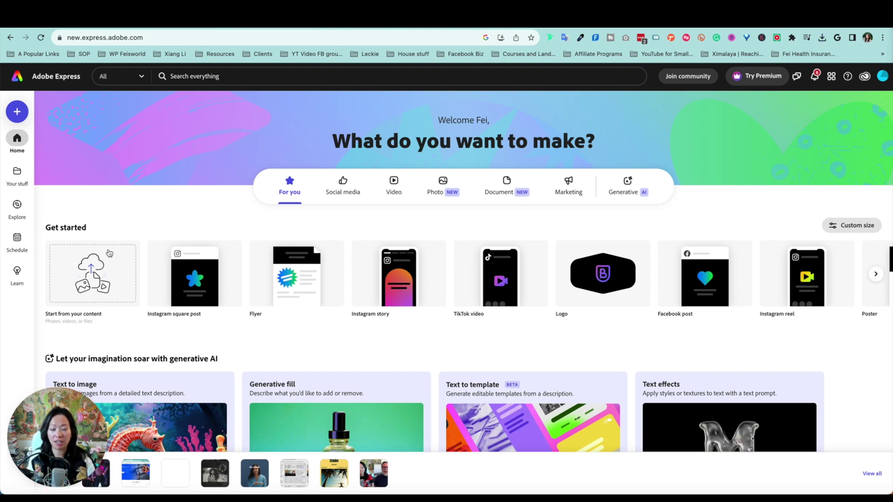
# - Create an original-aspect-ratio project from the wla-markcuban 00-41-19-22 MP4 and show the media library
pyautogui.click(91, 268)
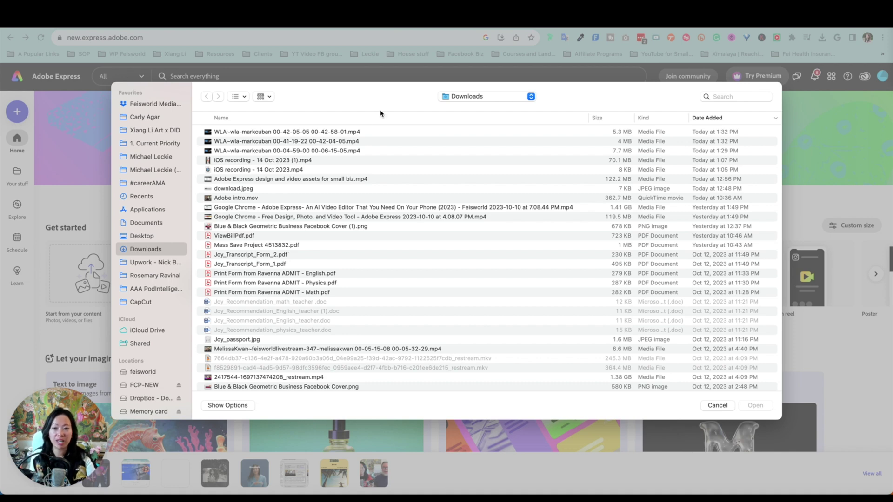
pyautogui.doubleClick(381, 141)
pyautogui.click(484, 181)
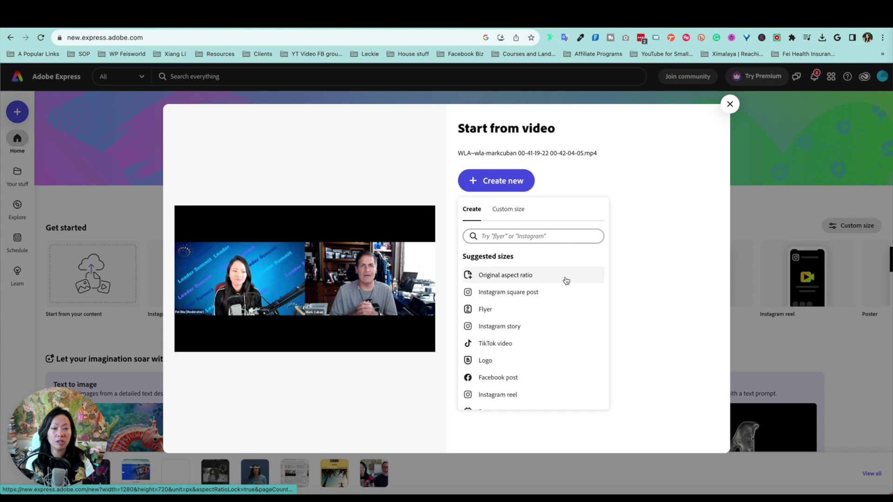
pyautogui.scroll(-1, 554, 345)
pyautogui.scroll(-2, 556, 342)
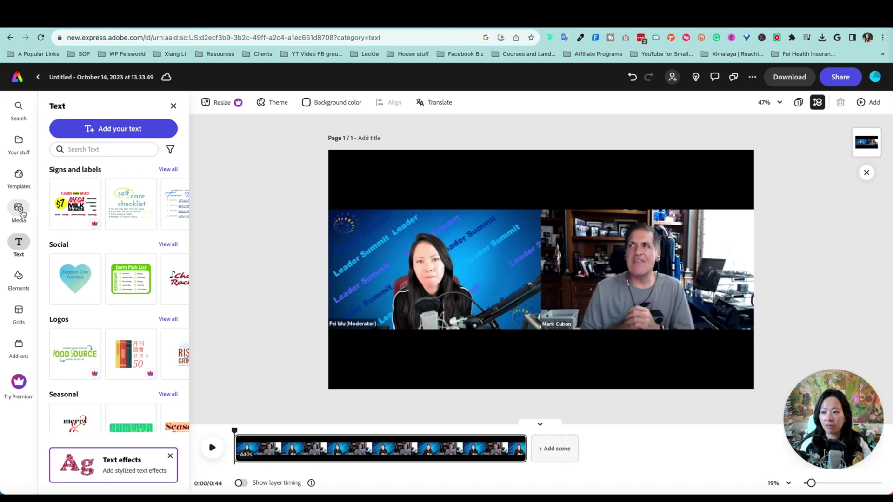
pyautogui.click(21, 209)
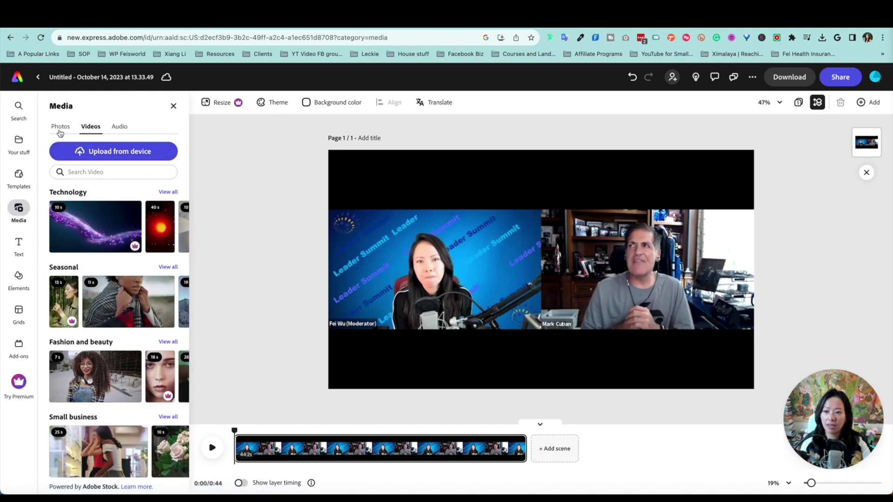
# - Upload a second interview MP4 from the device and add it as its own scene
pyautogui.click(137, 153)
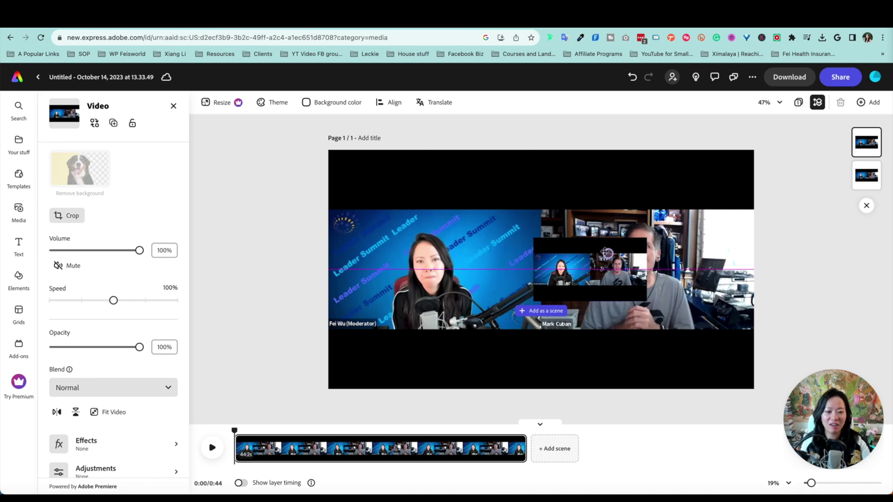
pyautogui.moveTo(556, 256); pyautogui.dragTo(592, 250)
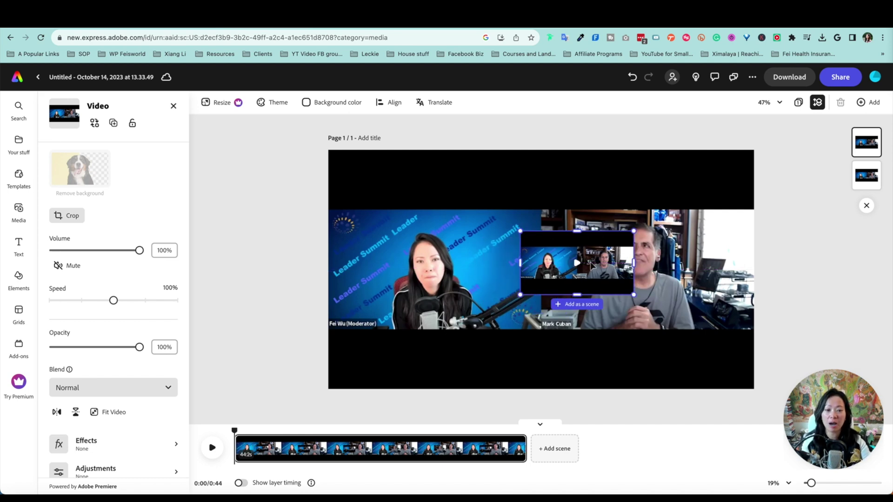
pyautogui.click(575, 305)
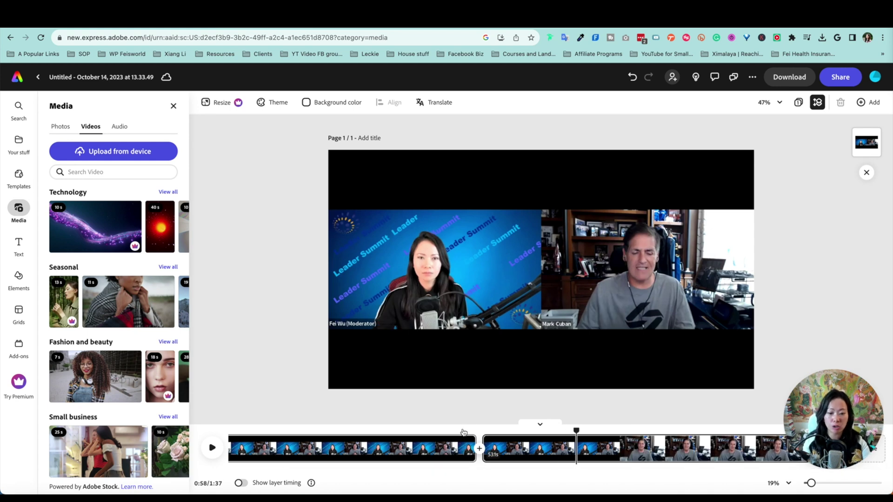
# - Split the first interview clip into 8.2s, 10.8s and 25.2s pieces on a zoomed timeline
pyautogui.click(481, 448)
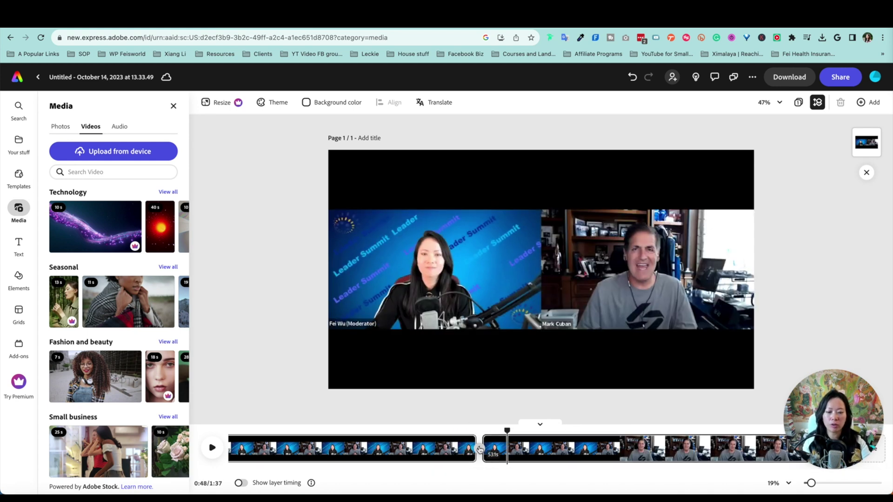
pyautogui.click(249, 446)
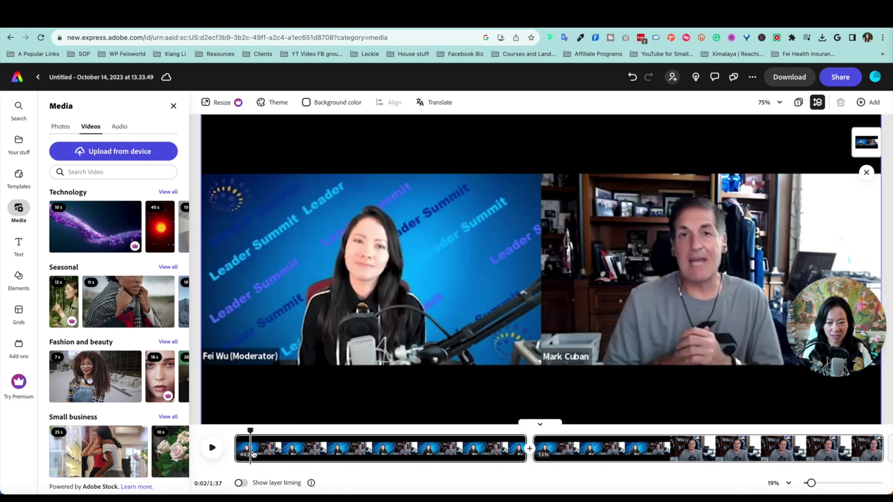
pyautogui.moveTo(809, 484)
pyautogui.mouseDown()
pyautogui.moveTo(825, 483)
pyautogui.moveTo(813, 485)
pyautogui.mouseUp()
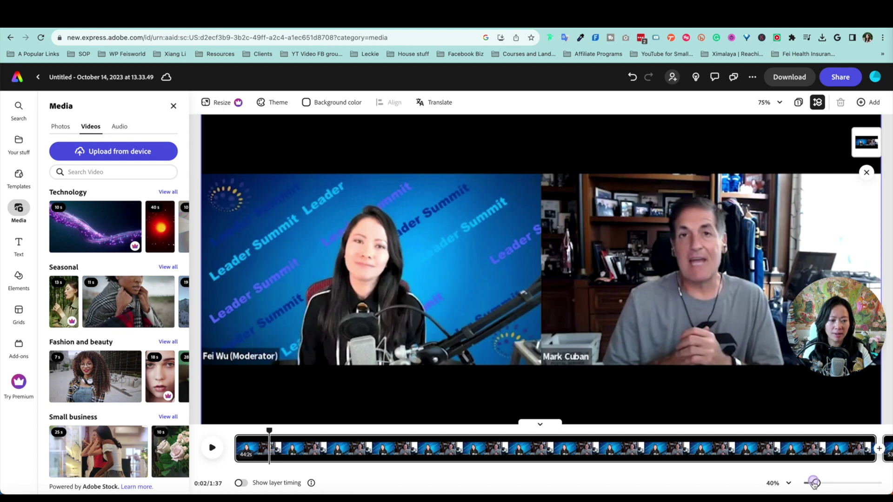
pyautogui.click(551, 425)
pyautogui.moveTo(551, 426); pyautogui.dragTo(516, 430)
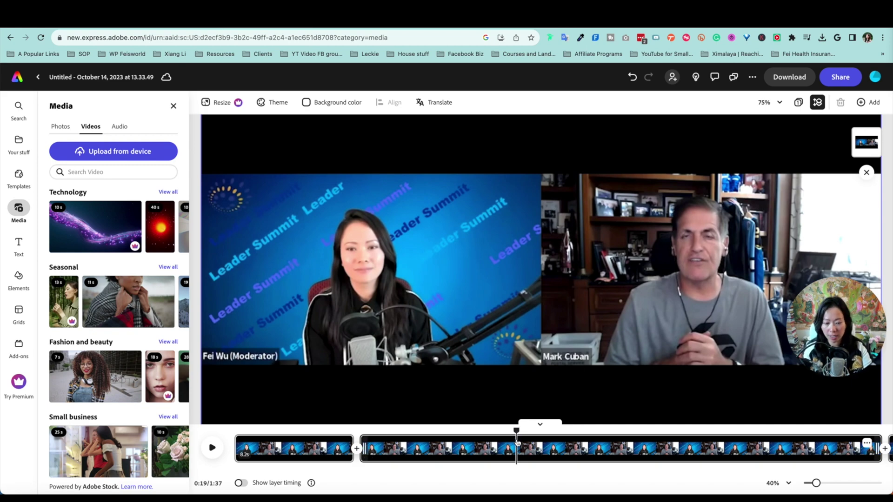
pyautogui.click(517, 442)
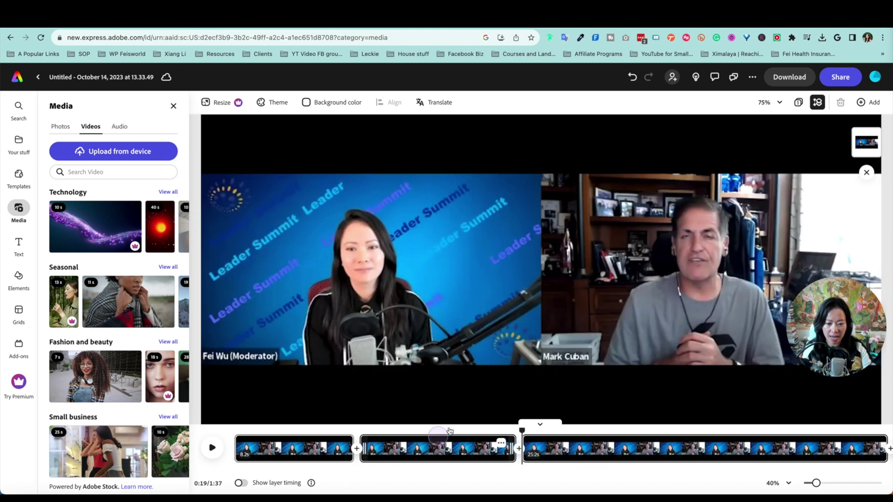
pyautogui.click(439, 429)
pyautogui.click(491, 209)
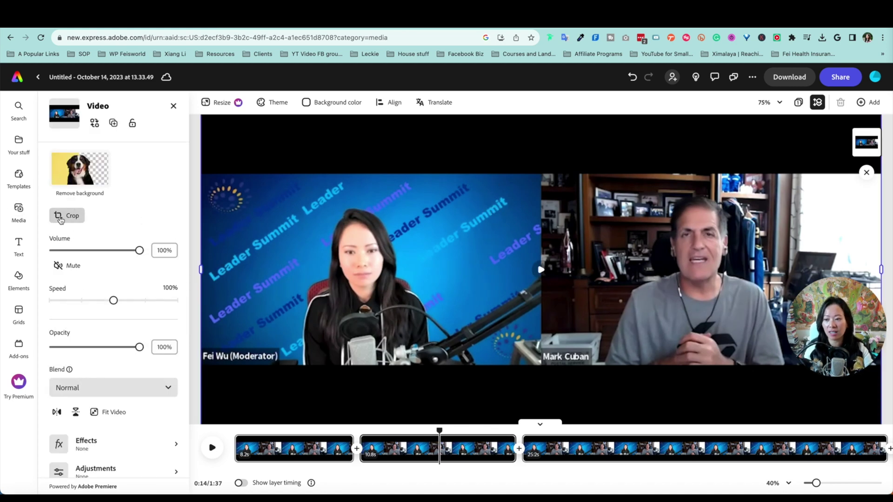
# - Crop the middle clip at original proportions to frame the right-hand guest, playhead back to 0:07
pyautogui.click(68, 215)
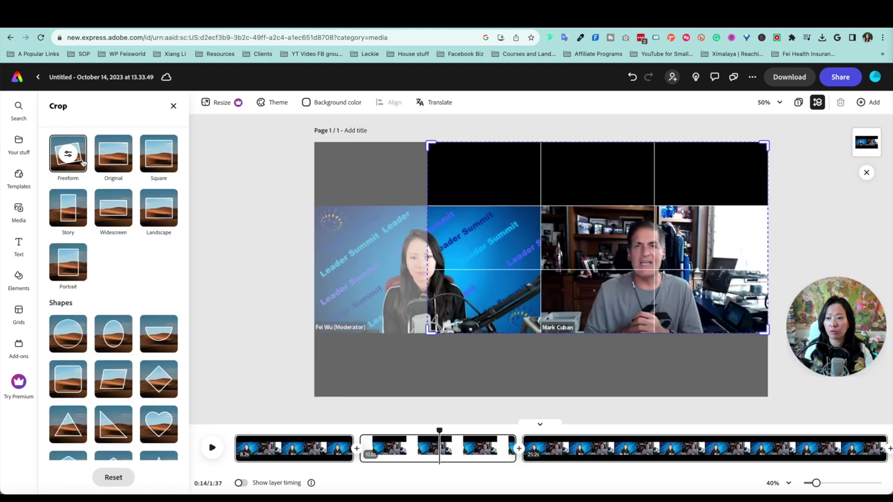
pyautogui.click(113, 209)
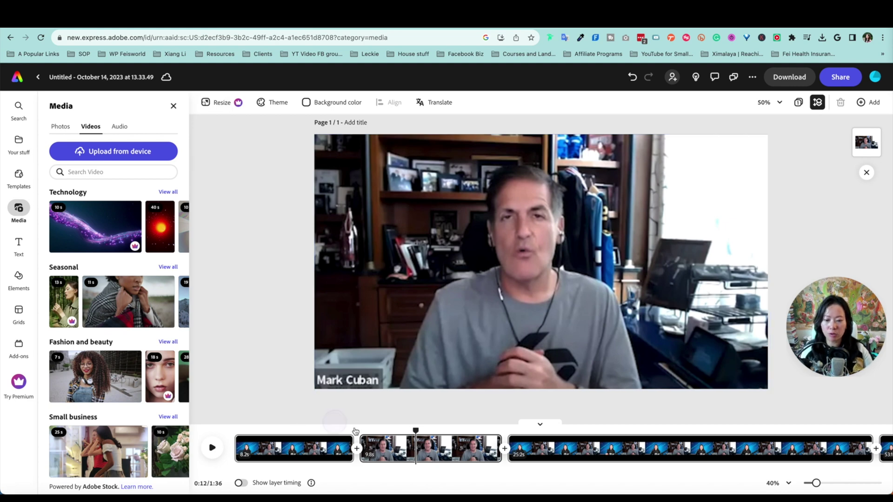
pyautogui.moveTo(416, 426); pyautogui.dragTo(337, 423)
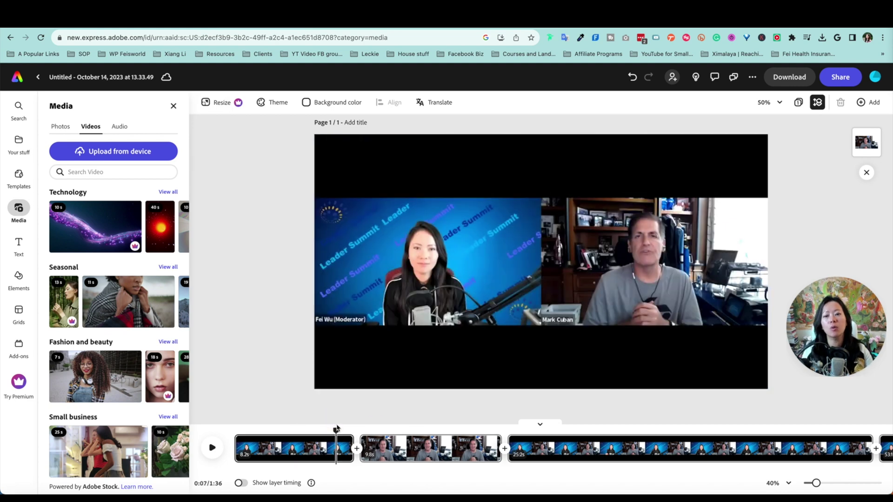
# - Start a new project from the WLA–wla-markcuban 00-04-59-00 MP4 and view its suggested sizes
pyautogui.click(227, 106)
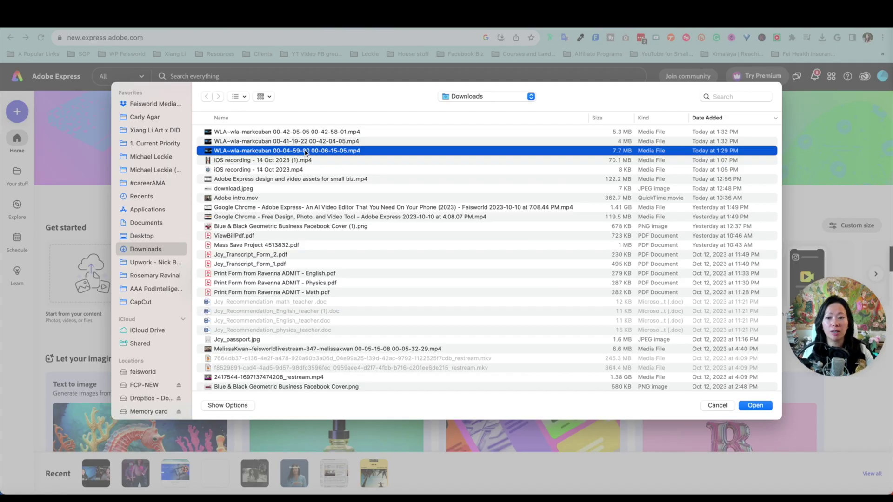
pyautogui.press('Return')
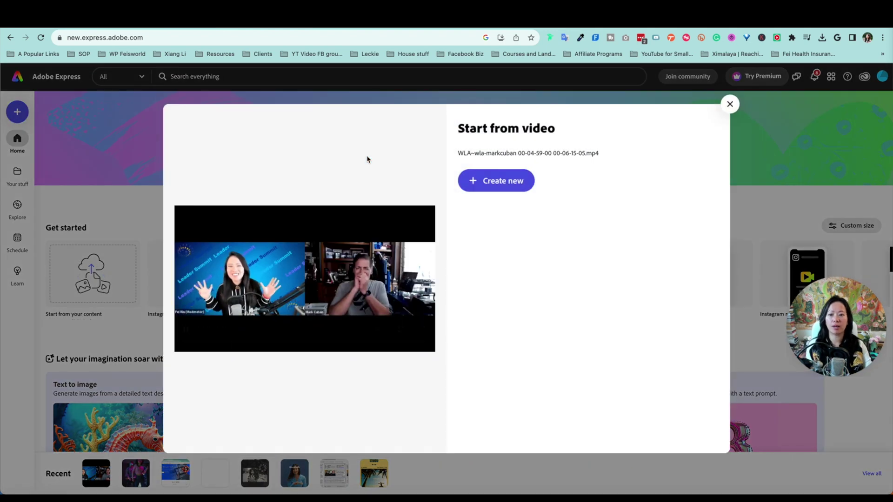
pyautogui.click(491, 183)
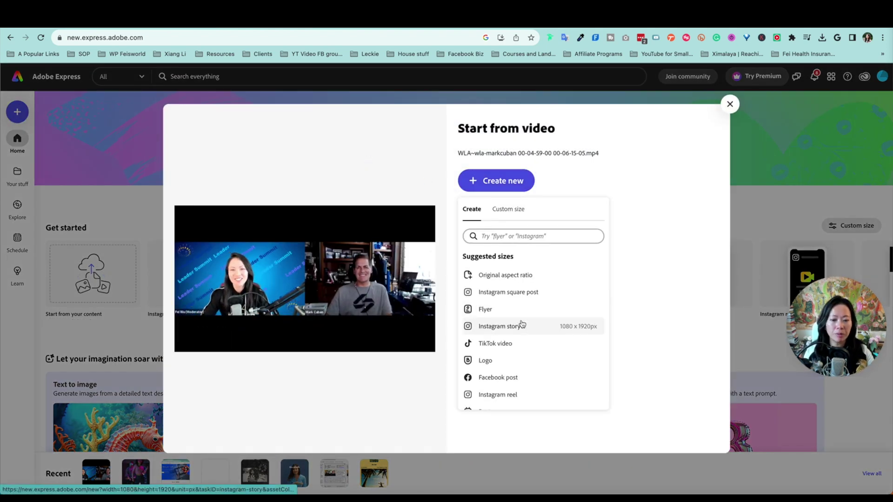
# - Choose the YouTube Shorts size and duplicate the interview video, placing one copy above the other
pyautogui.click(532, 237)
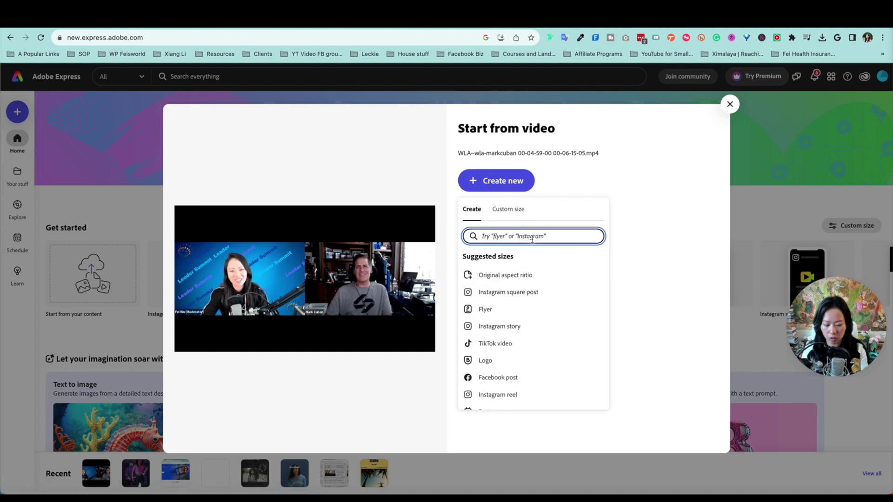
pyautogui.write('youtub')
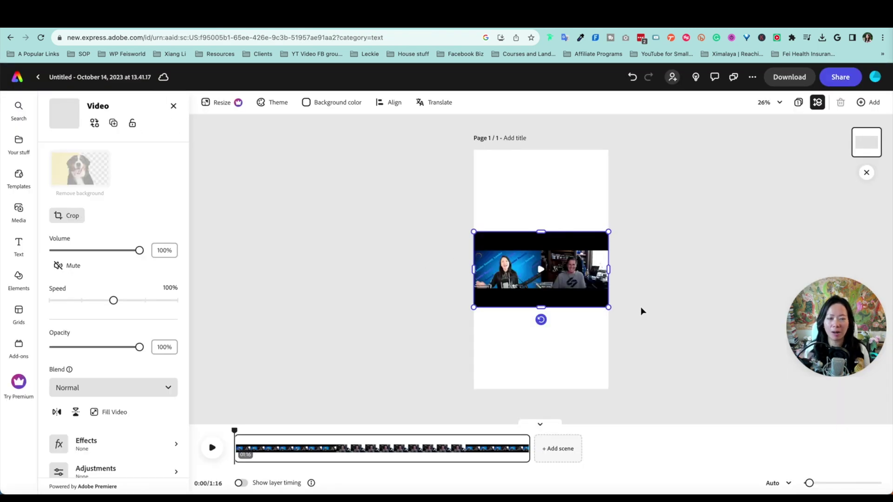
pyautogui.moveTo(583, 268); pyautogui.dragTo(576, 285)
pyautogui.press('super+d')
pyautogui.click(560, 247)
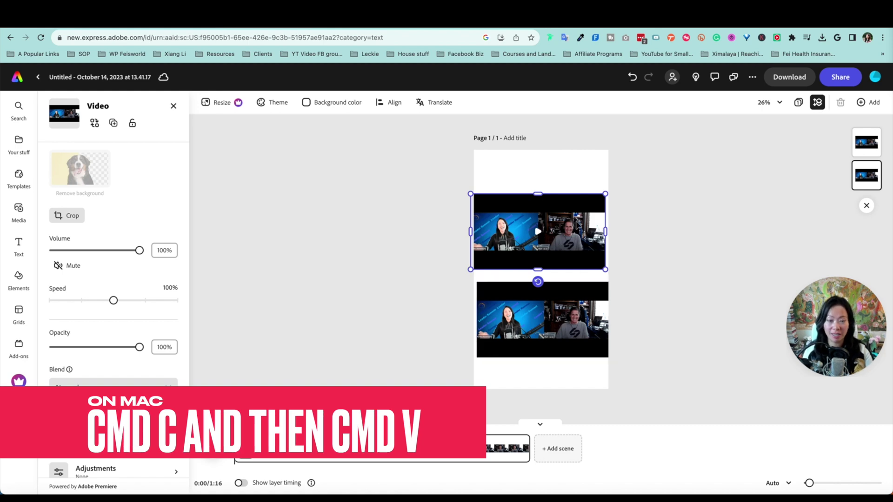
pyautogui.moveTo(577, 225); pyautogui.dragTo(511, 164)
pyautogui.click(510, 210)
# - Resize and trim both copies so the moderator fills the top and the guest the bottom
pyautogui.moveTo(540, 225); pyautogui.dragTo(629, 274)
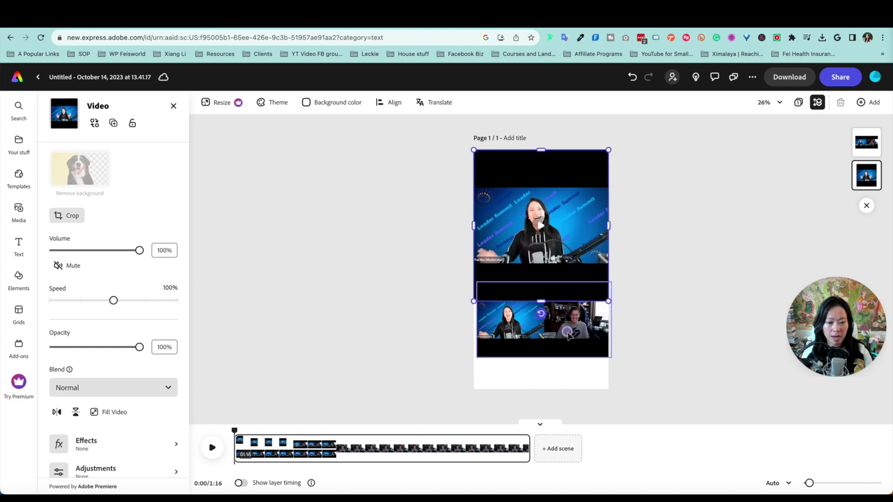
pyautogui.click(567, 332)
pyautogui.moveTo(478, 320); pyautogui.dragTo(541, 312)
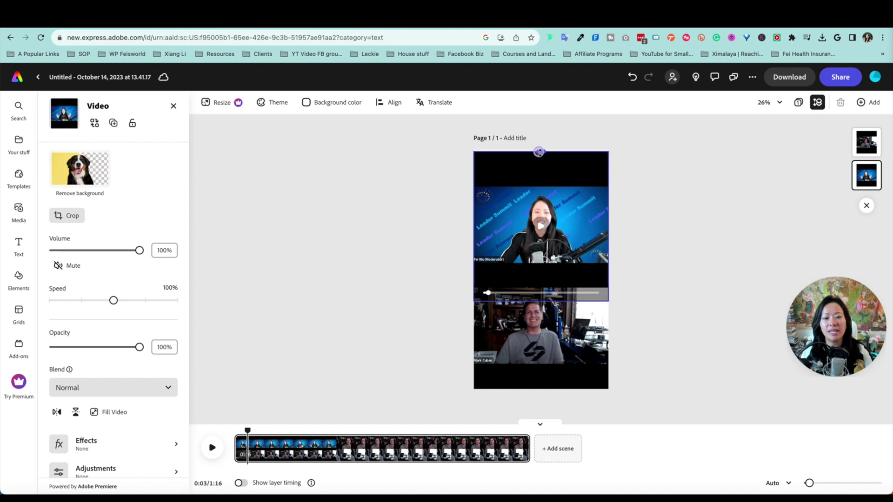
pyautogui.moveTo(539, 150); pyautogui.dragTo(541, 188)
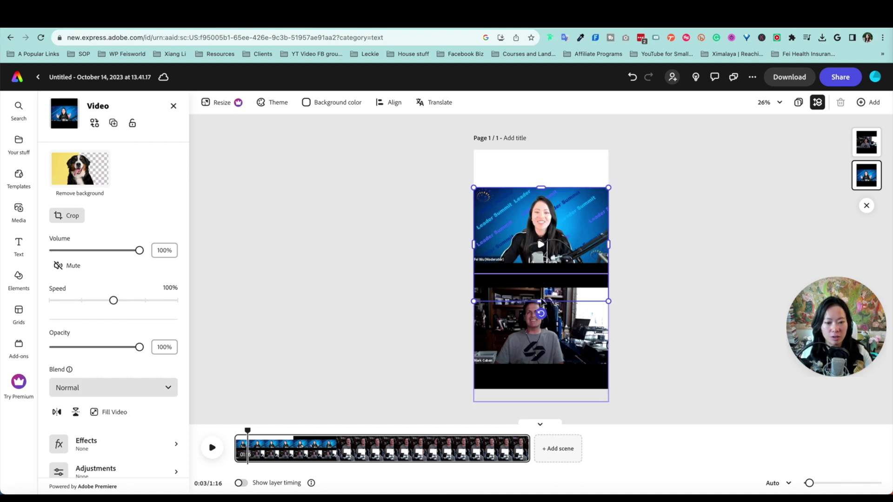
pyautogui.moveTo(540, 301); pyautogui.dragTo(540, 270)
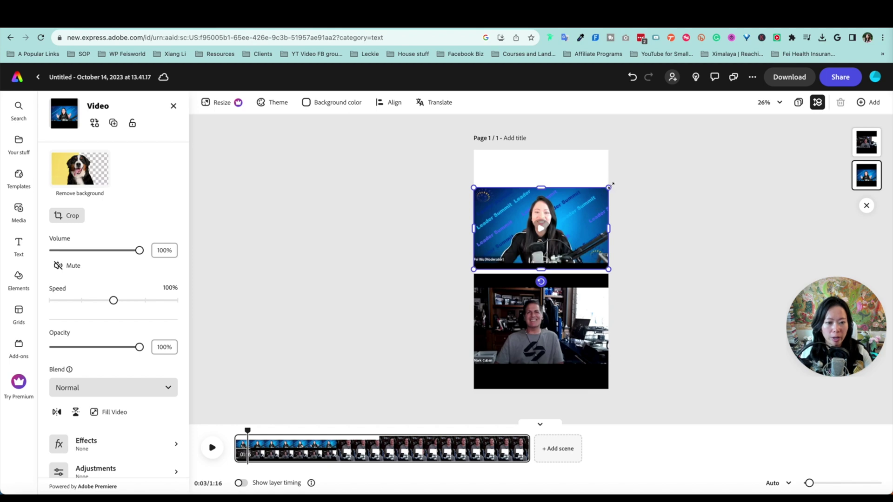
pyautogui.moveTo(608, 187); pyautogui.dragTo(631, 160)
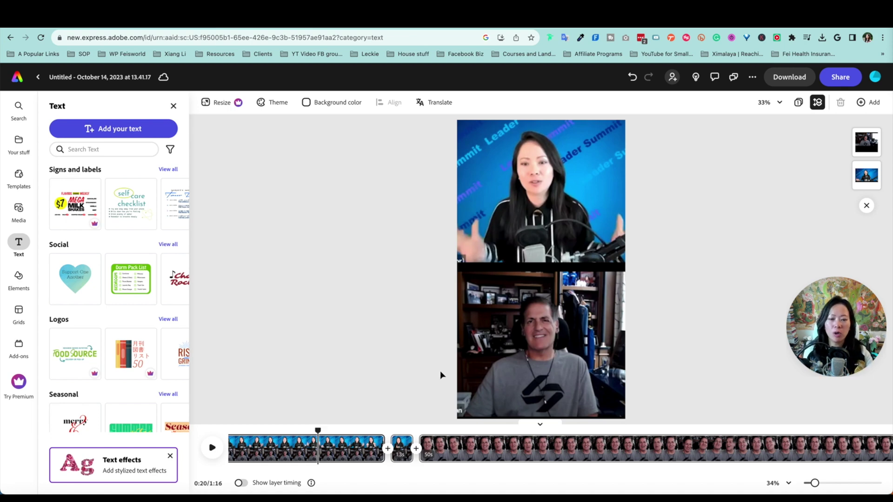
# - Mute the top video's sound and bring up the Share options
pyautogui.click(536, 195)
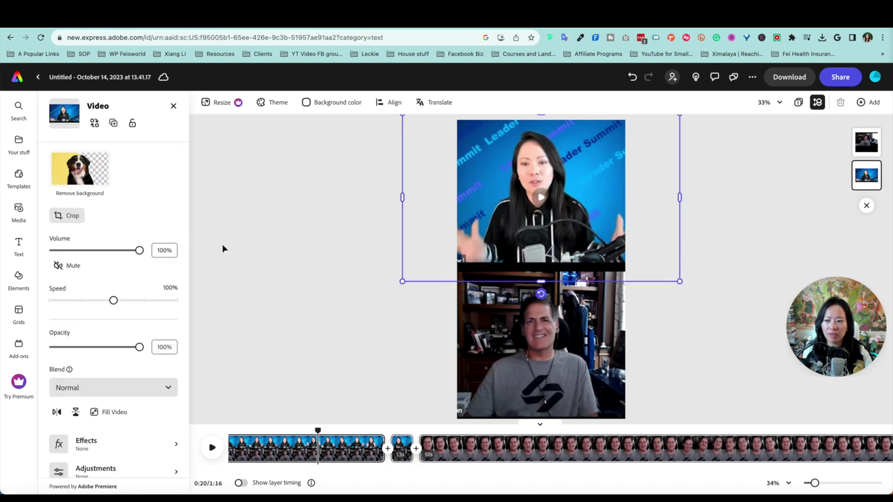
pyautogui.click(69, 265)
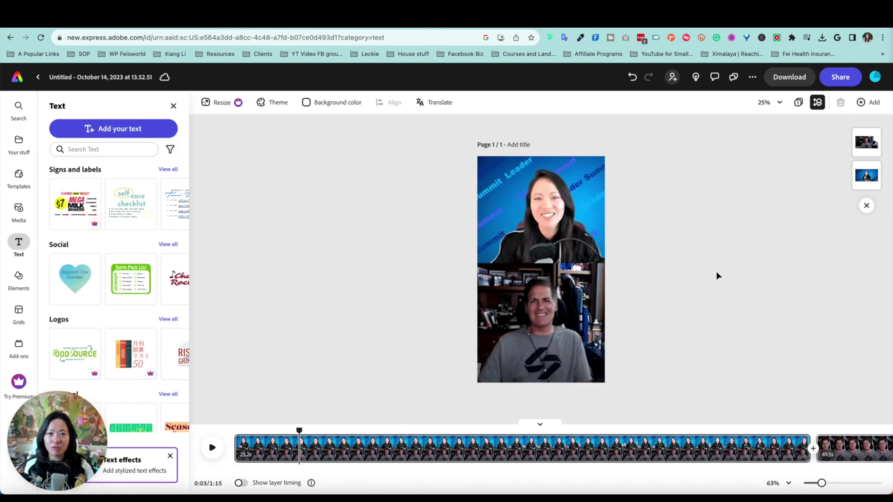
pyautogui.click(845, 81)
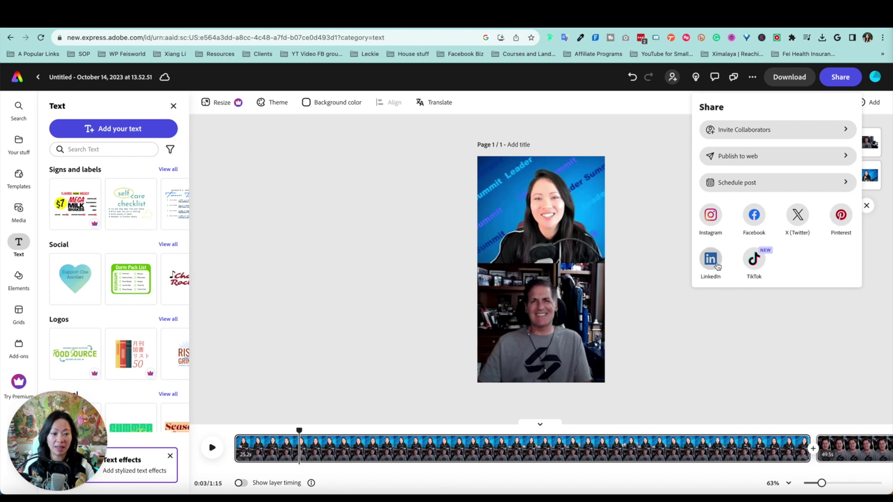
# - Connect Instagram as a Reel post, toggle Schedule back to Publish now, and close the dialog
pyautogui.click(754, 259)
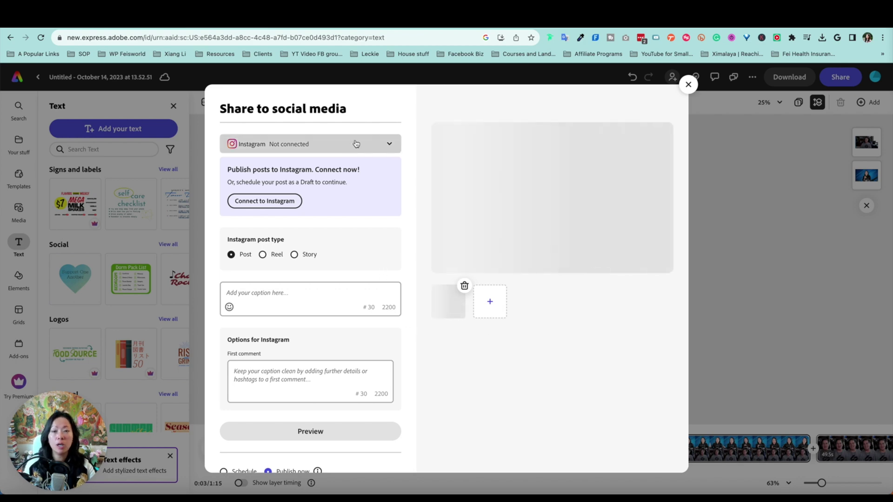
pyautogui.click(287, 201)
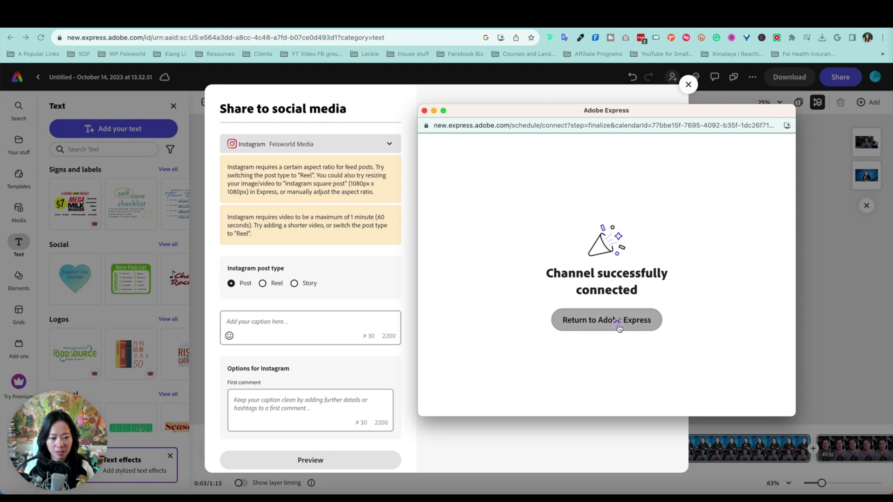
pyautogui.click(613, 321)
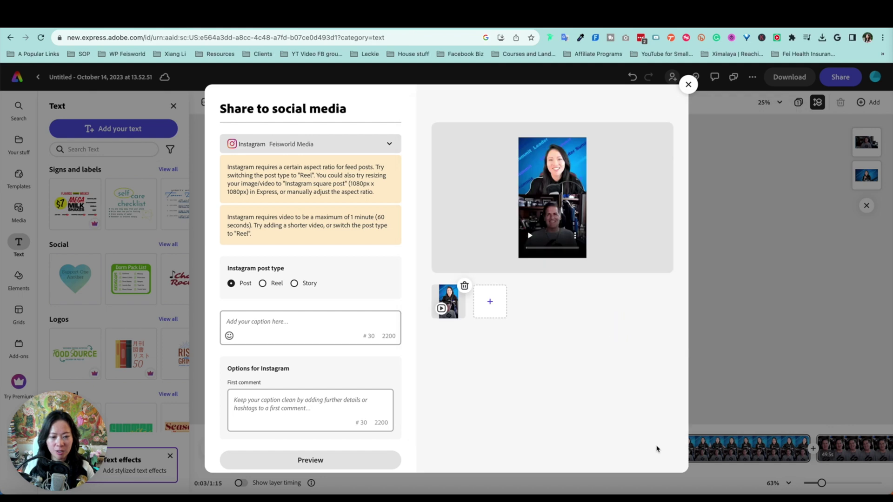
pyautogui.click(262, 284)
pyautogui.click(278, 237)
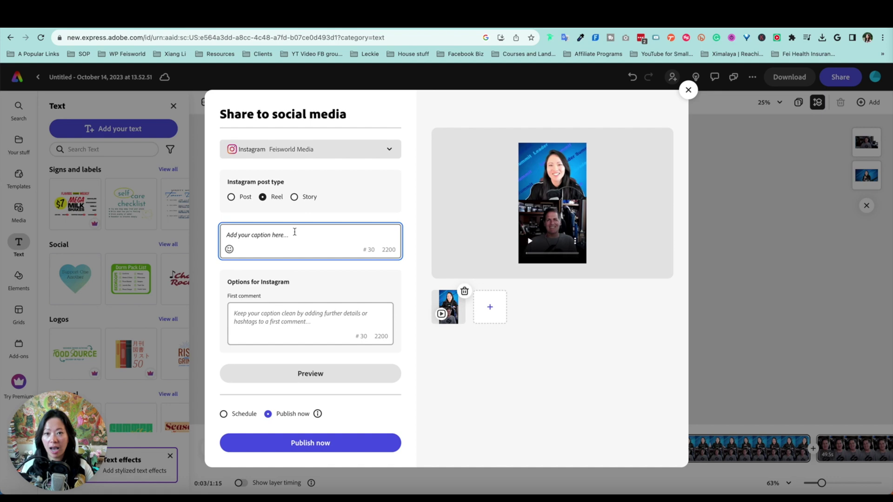
pyautogui.click(224, 413)
pyautogui.scroll(-2, 265, 411)
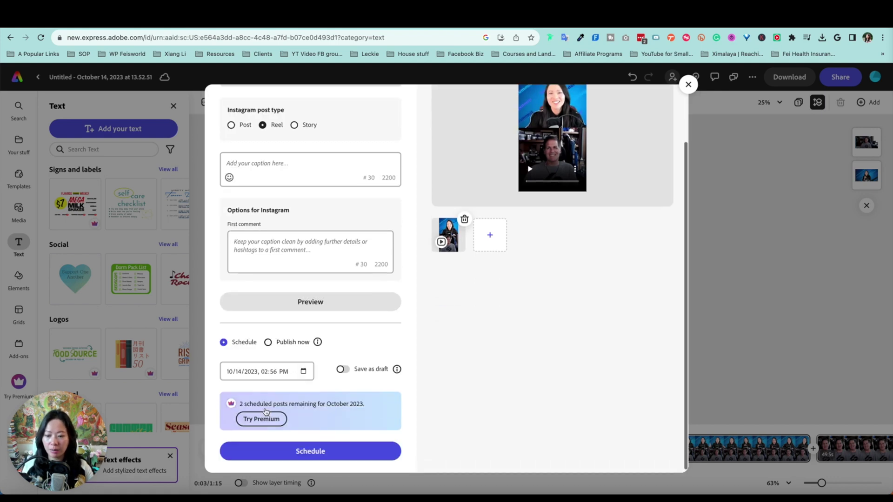
pyautogui.click(269, 342)
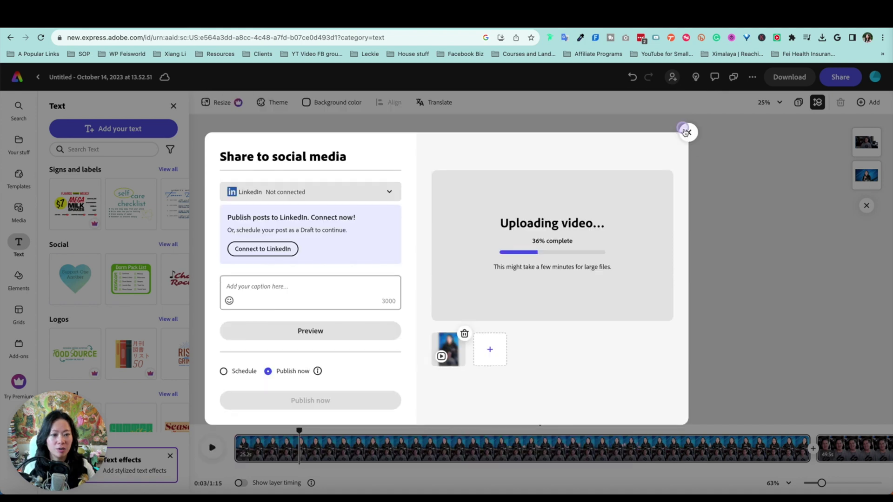
pyautogui.click(687, 132)
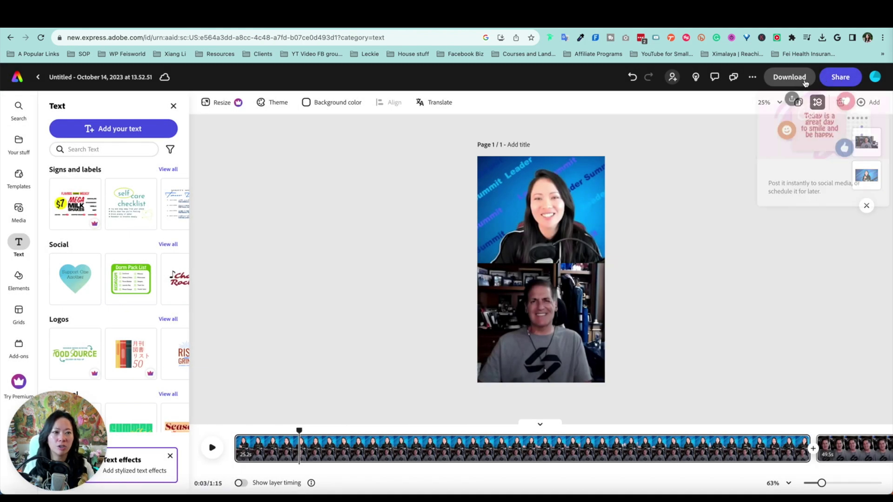
# - Download the stacked video as an MP4 at 1080 resolution
pyautogui.click(789, 77)
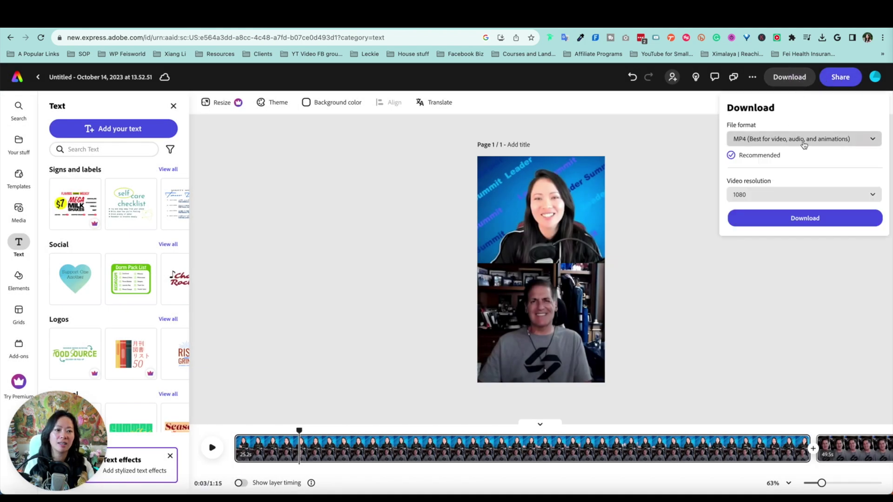
pyautogui.click(807, 141)
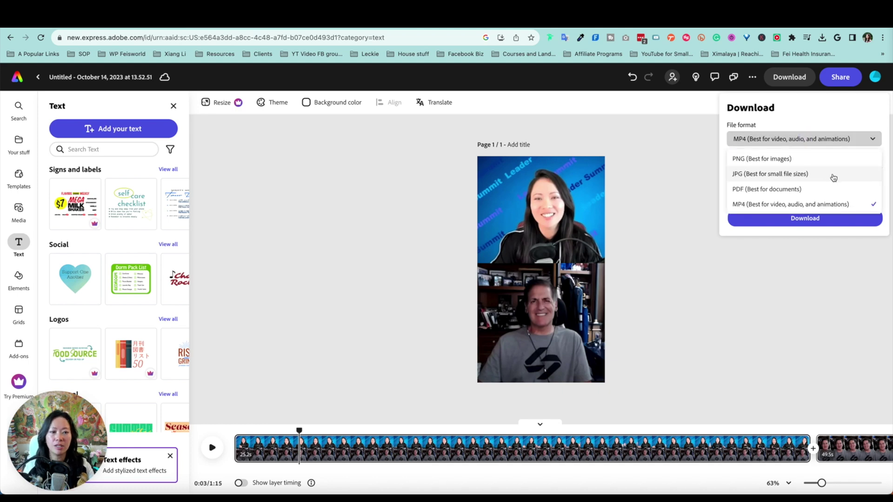
pyautogui.click(828, 202)
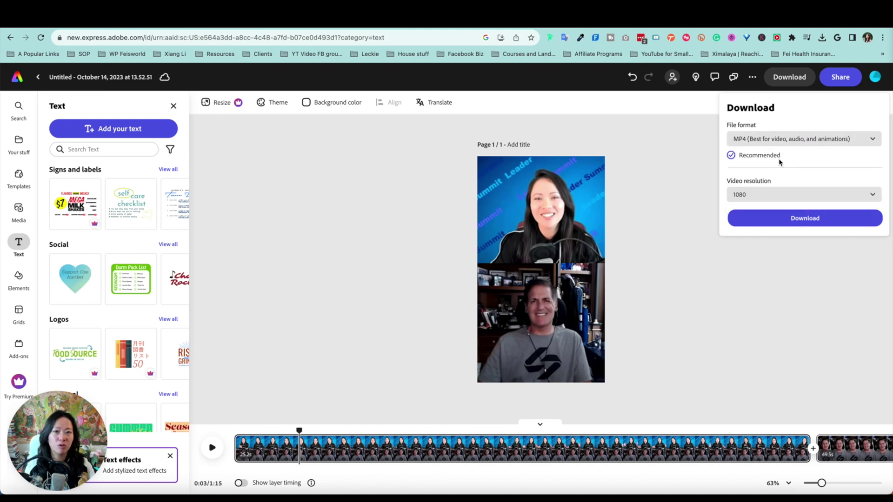
pyautogui.click(814, 195)
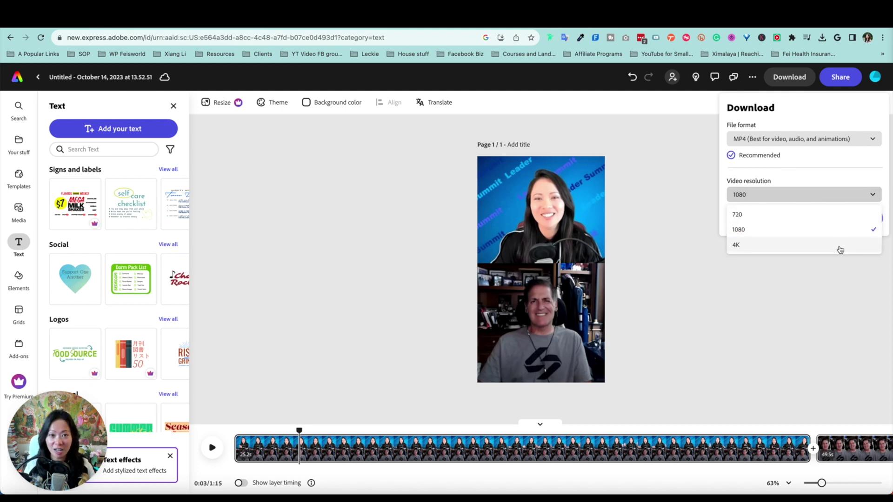
pyautogui.click(862, 185)
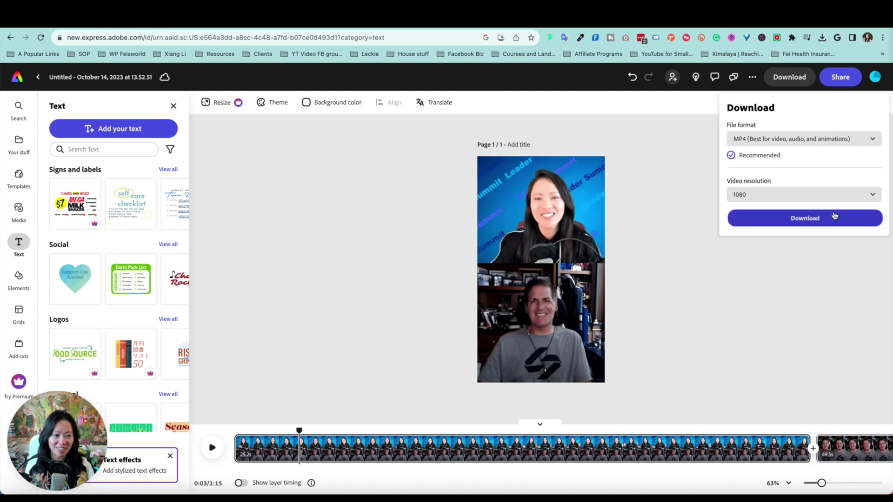
pyautogui.click(858, 217)
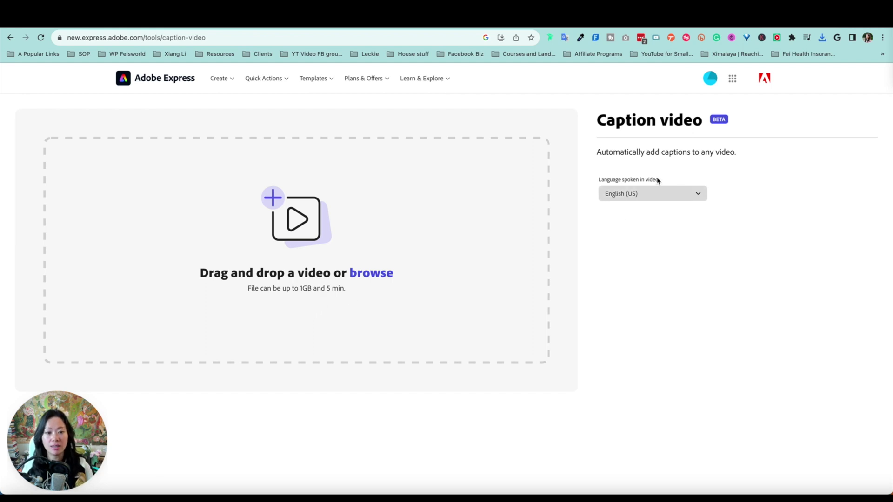
# - Auto-caption the interview in English (US), edit the current caption's text, and send it to the full editor
pyautogui.click(648, 198)
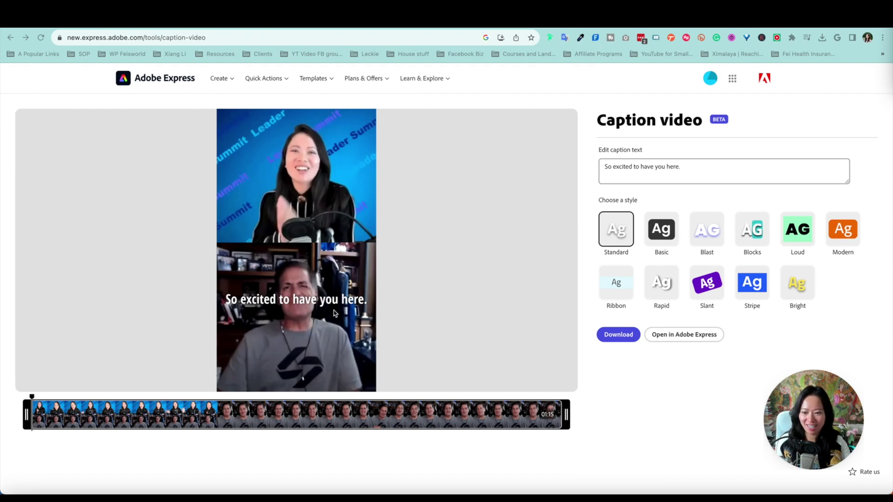
pyautogui.moveTo(312, 305)
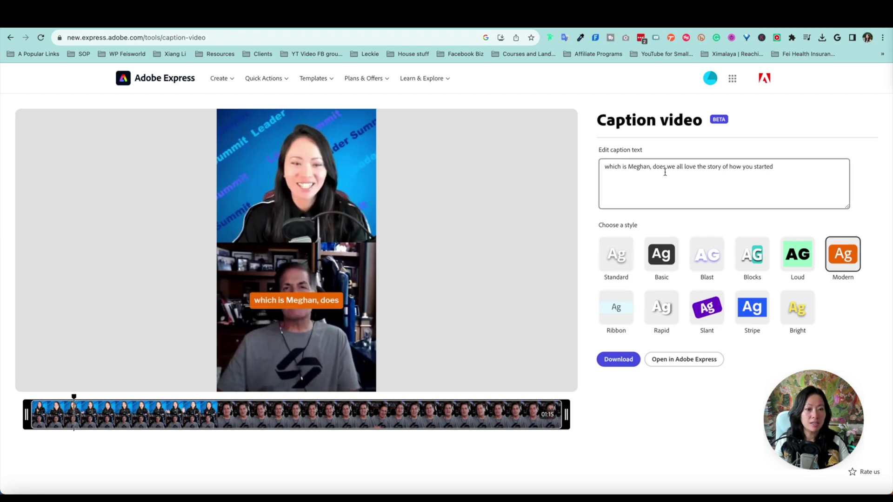
pyautogui.click(705, 168)
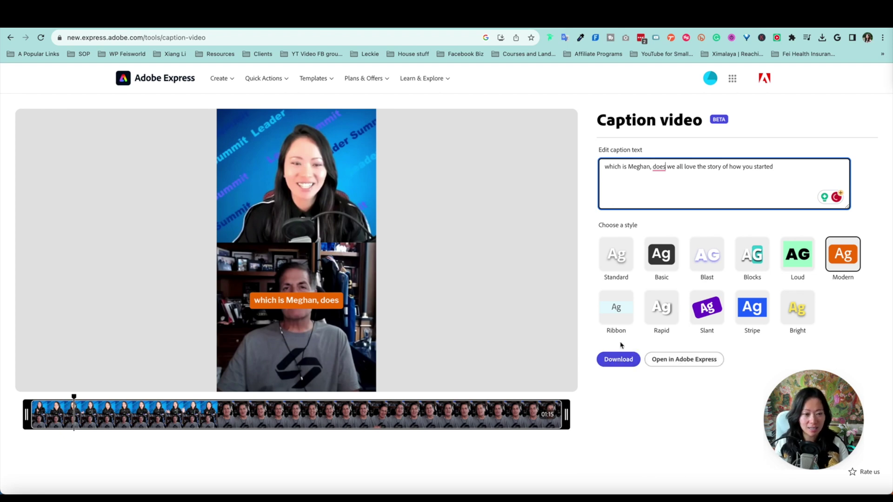
pyautogui.moveTo(288, 302)
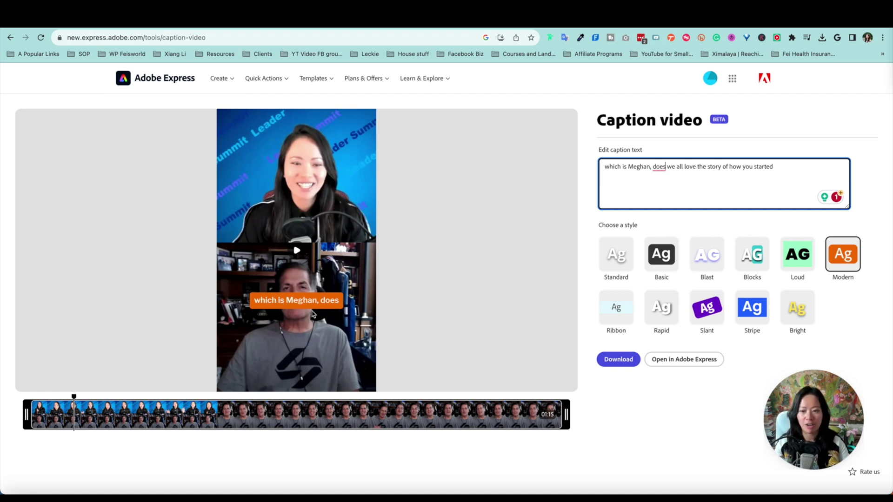
pyautogui.click(674, 361)
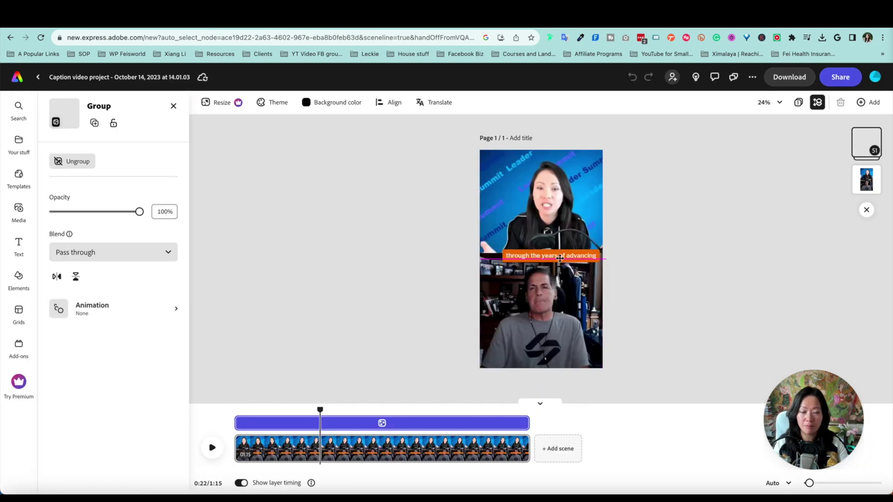
# - Snap the caption group to the vertical centre guide and move the playhead to 0:30
pyautogui.moveTo(552, 257); pyautogui.dragTo(553, 261)
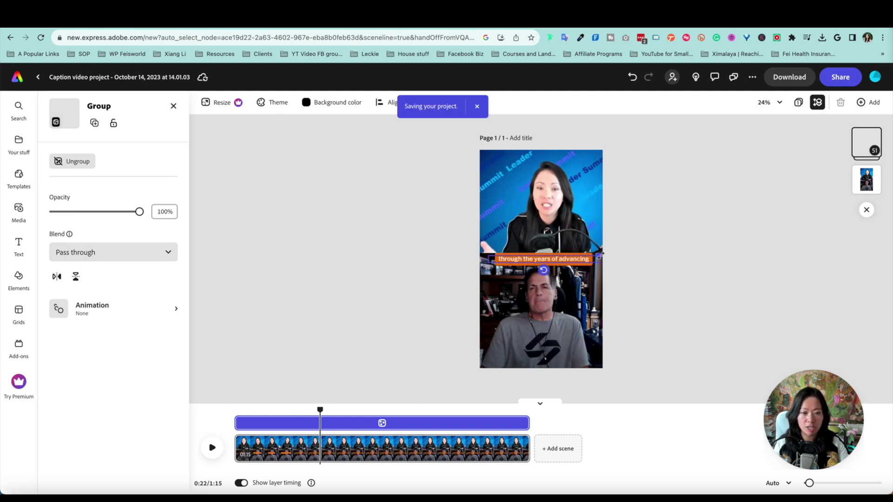
pyautogui.click(351, 413)
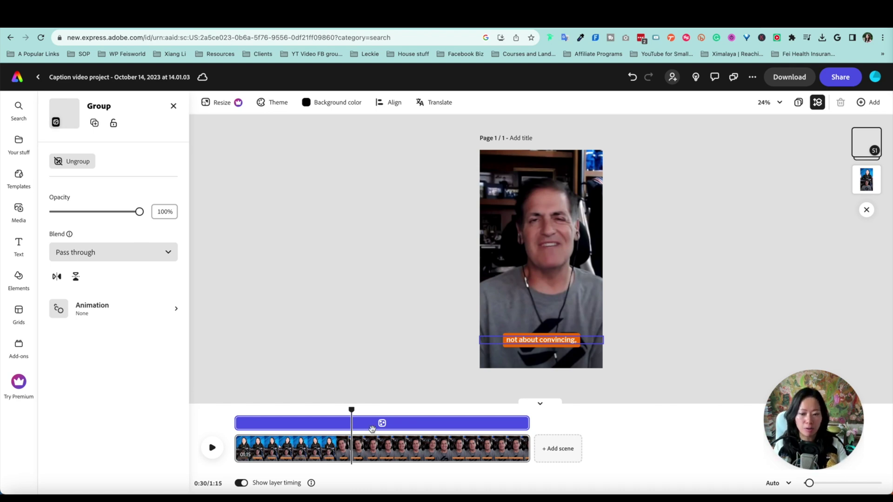
# - Select the Libre Franklin SemiBold 60 caption text, then play from 0:51 and pause at 0:54
pyautogui.click(562, 341)
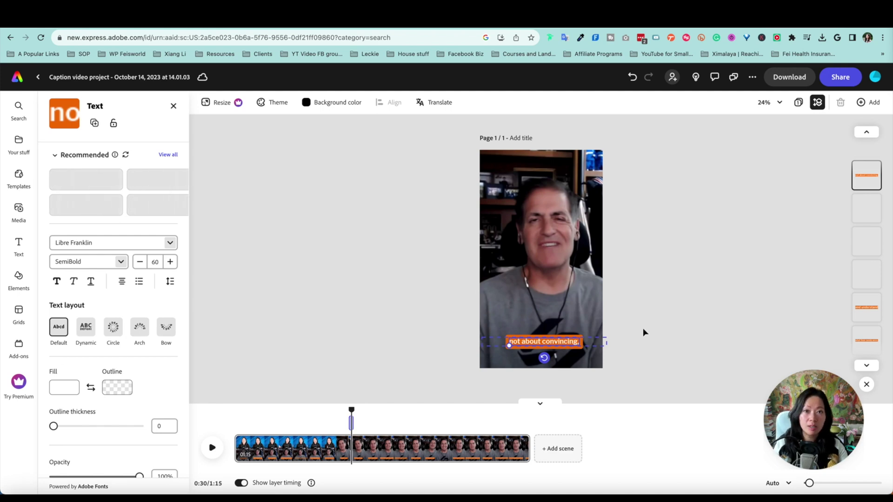
pyautogui.click(435, 411)
pyautogui.press('space')
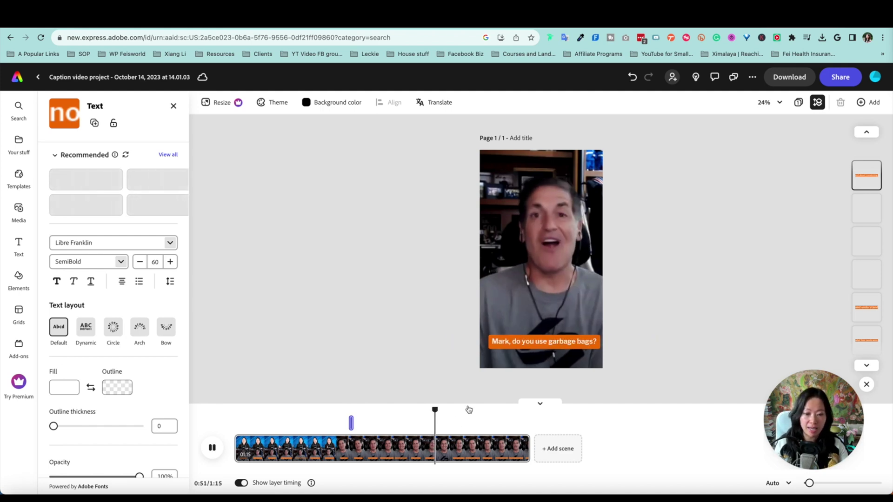
pyautogui.press('space')
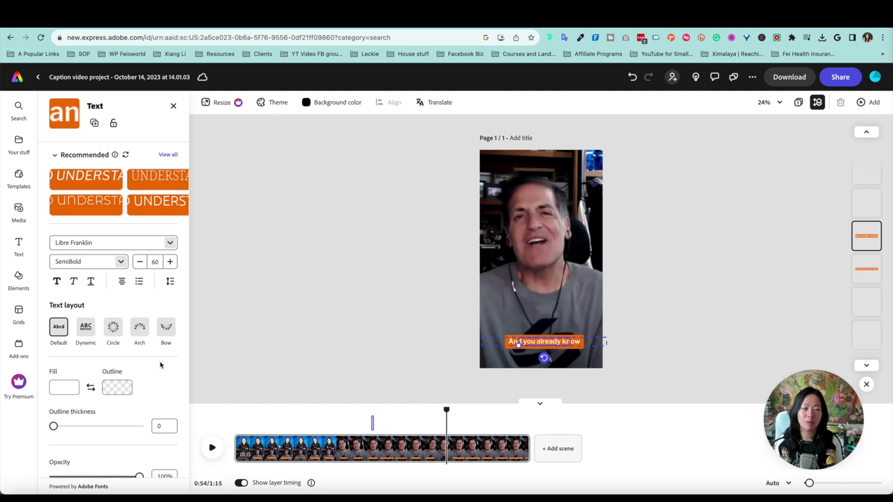